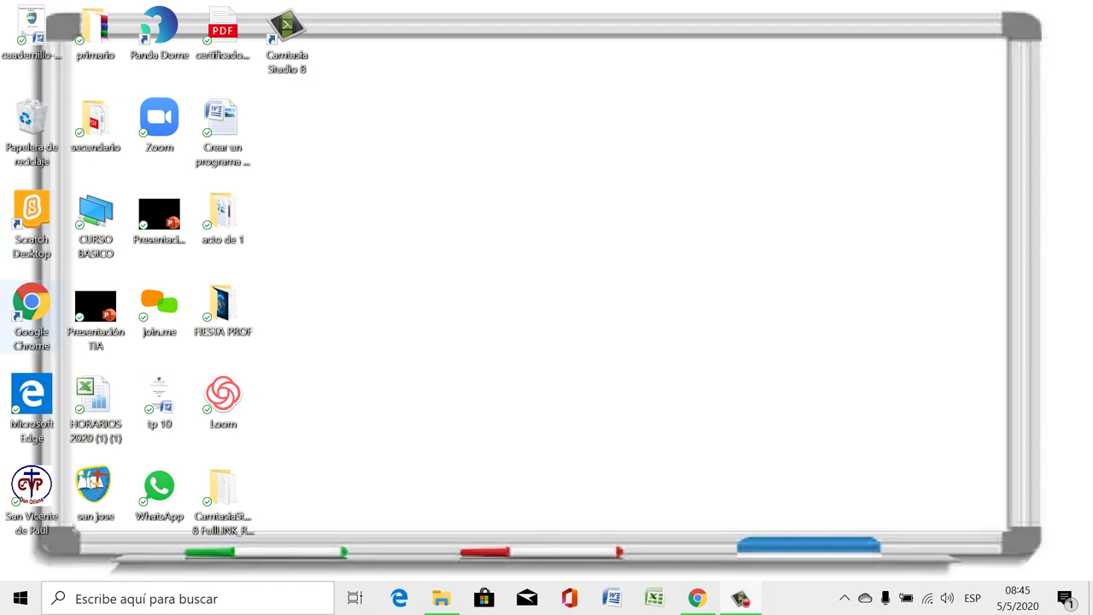
Step: Open Google Chrome from the desktop and go to youtube.com
click(31, 312)
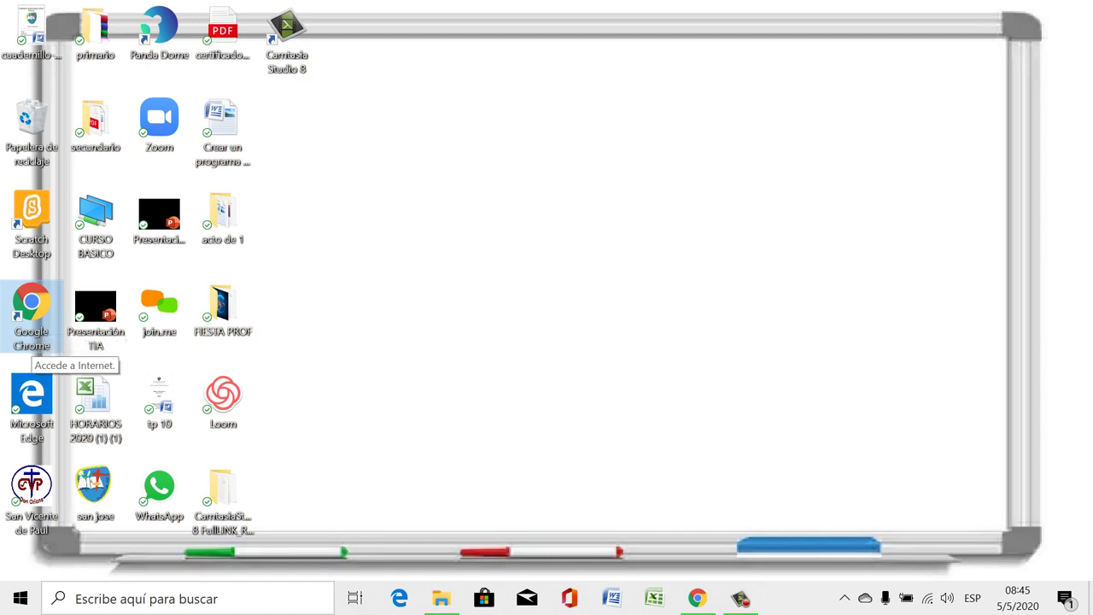
double_click(32, 312)
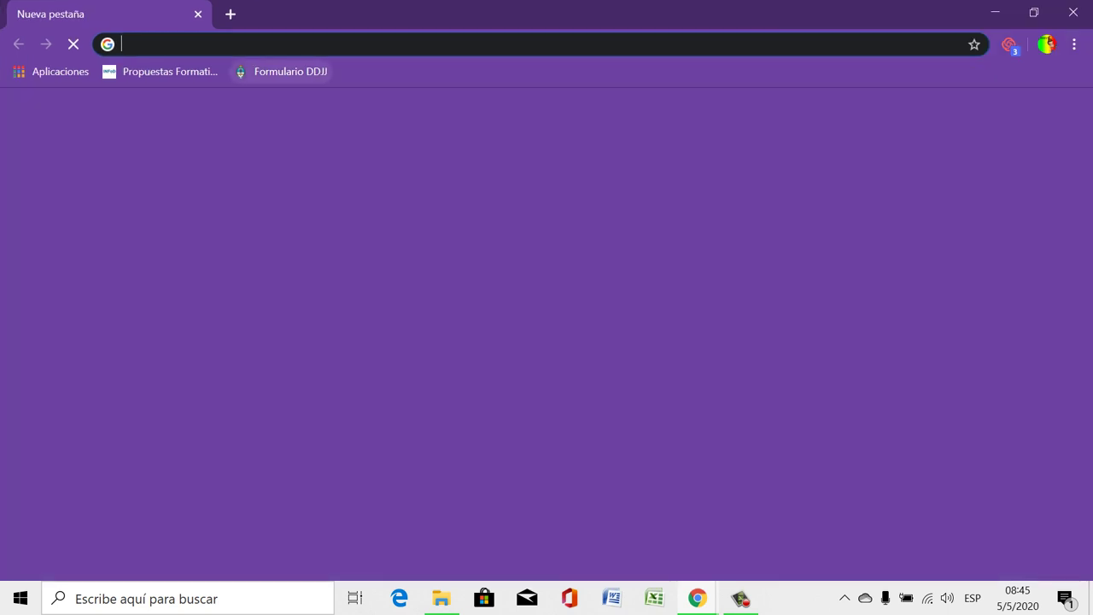
text(Y)
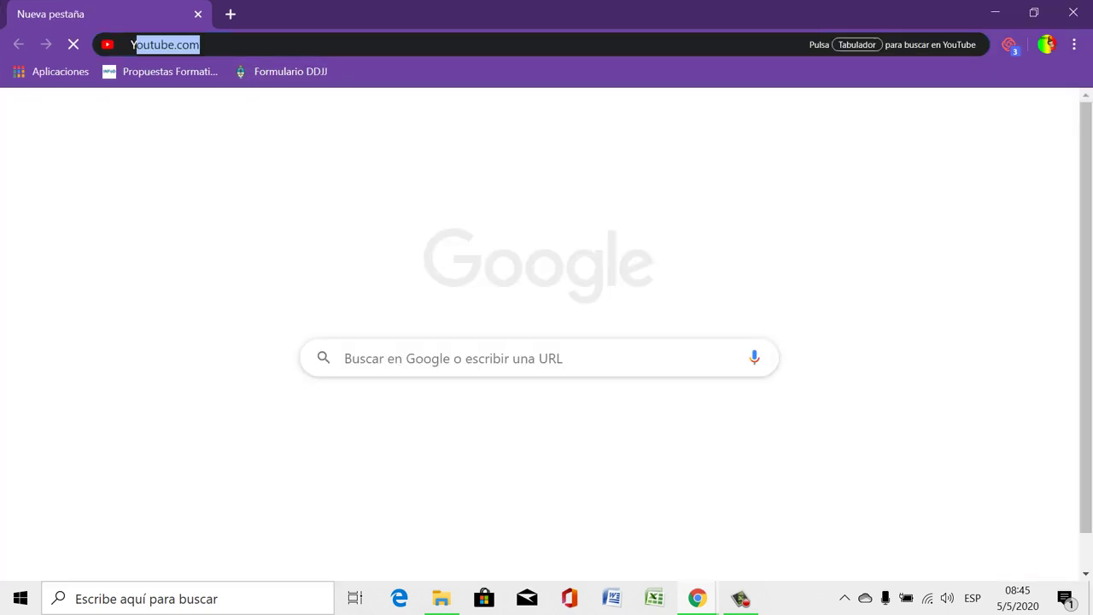
text(OUT)
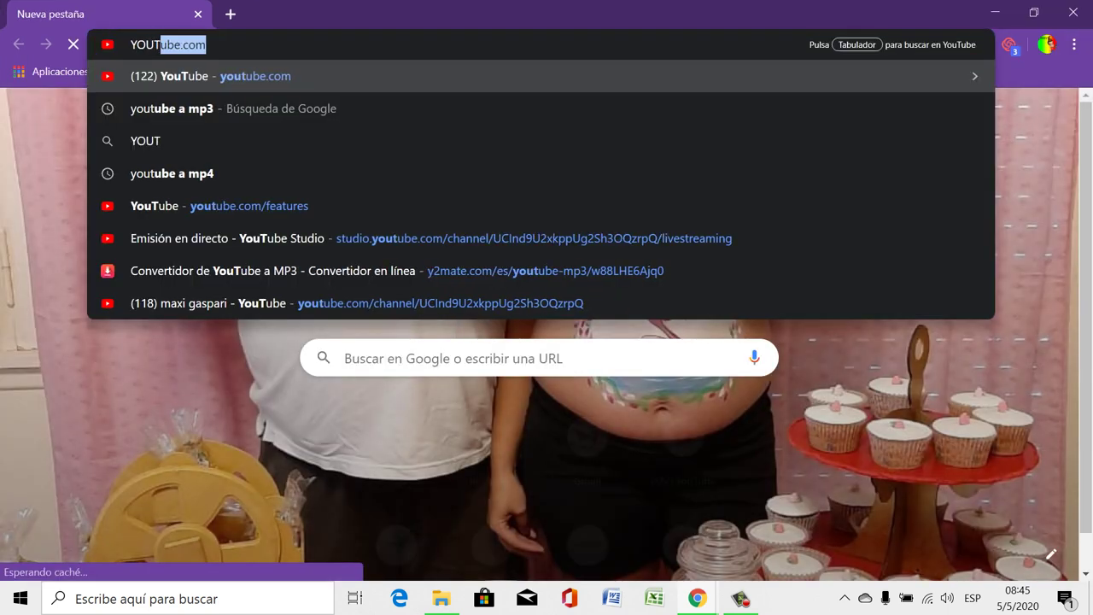
key(Return)
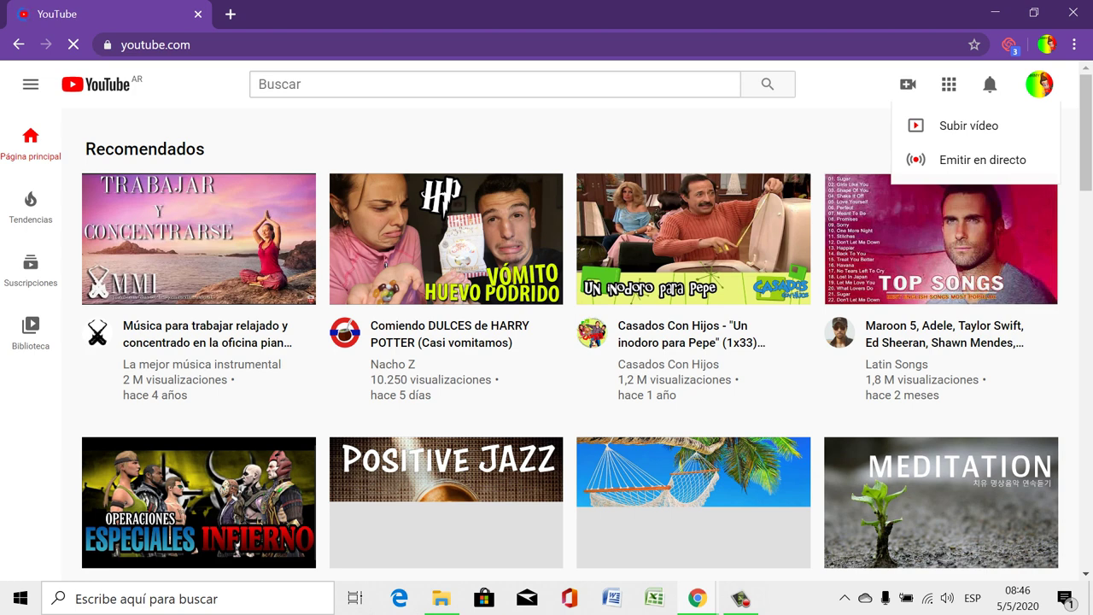
Step: Start a video upload and choose the file "4 May, 2020 - Loom Recording" from the 5ºb folder
click(968, 125)
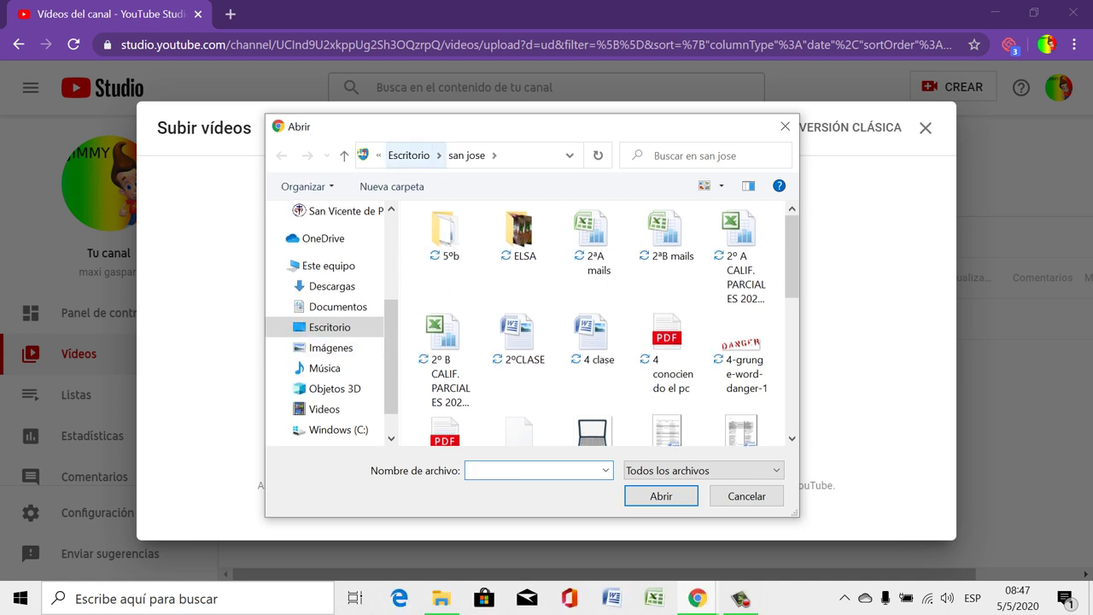
double_click(444, 232)
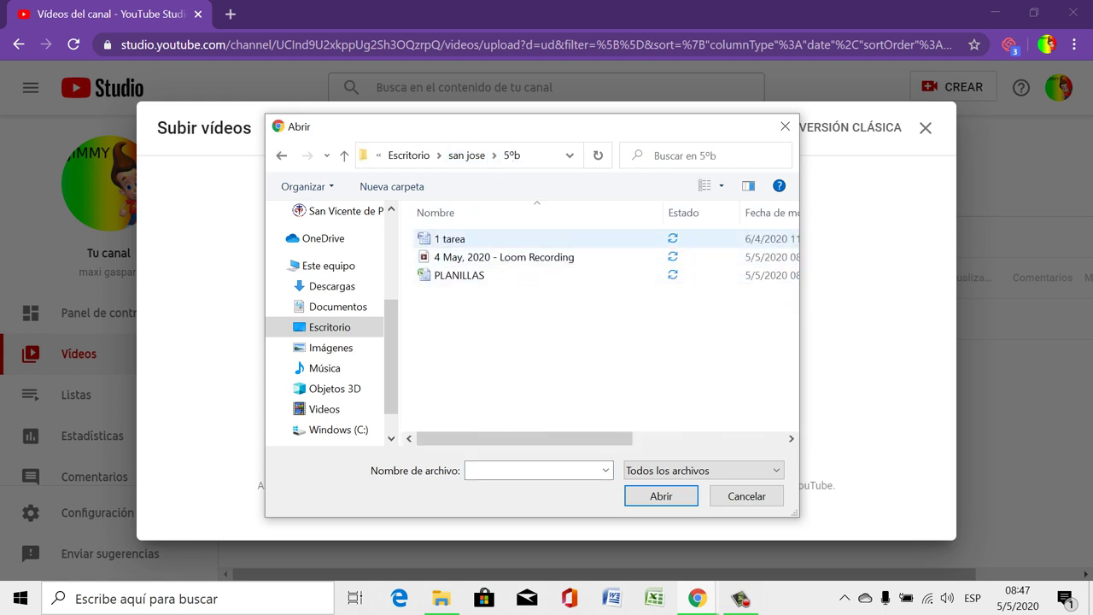
click(504, 256)
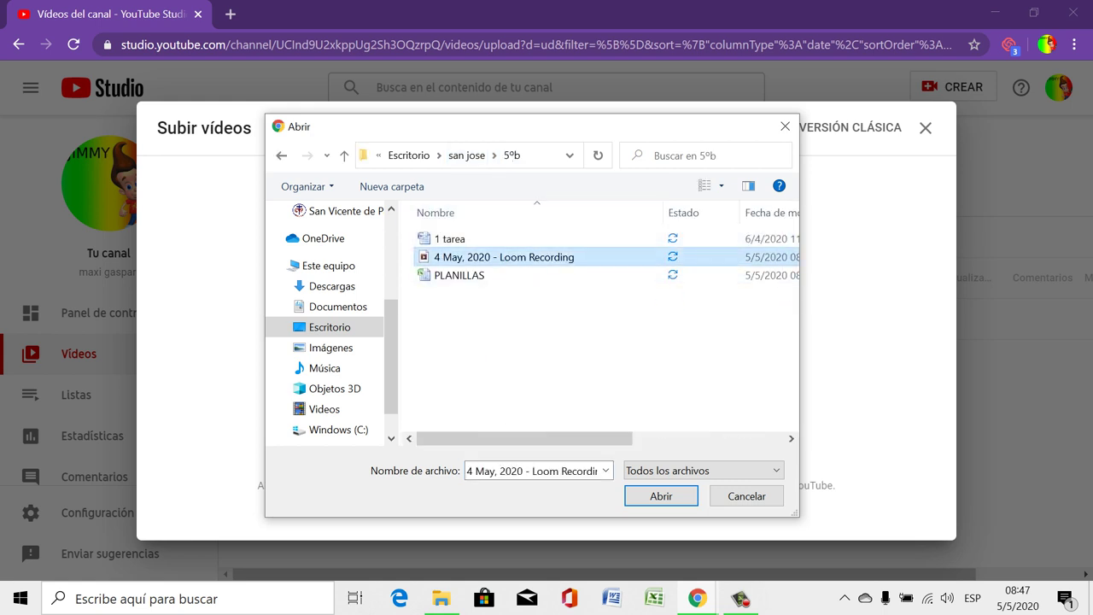
click(660, 495)
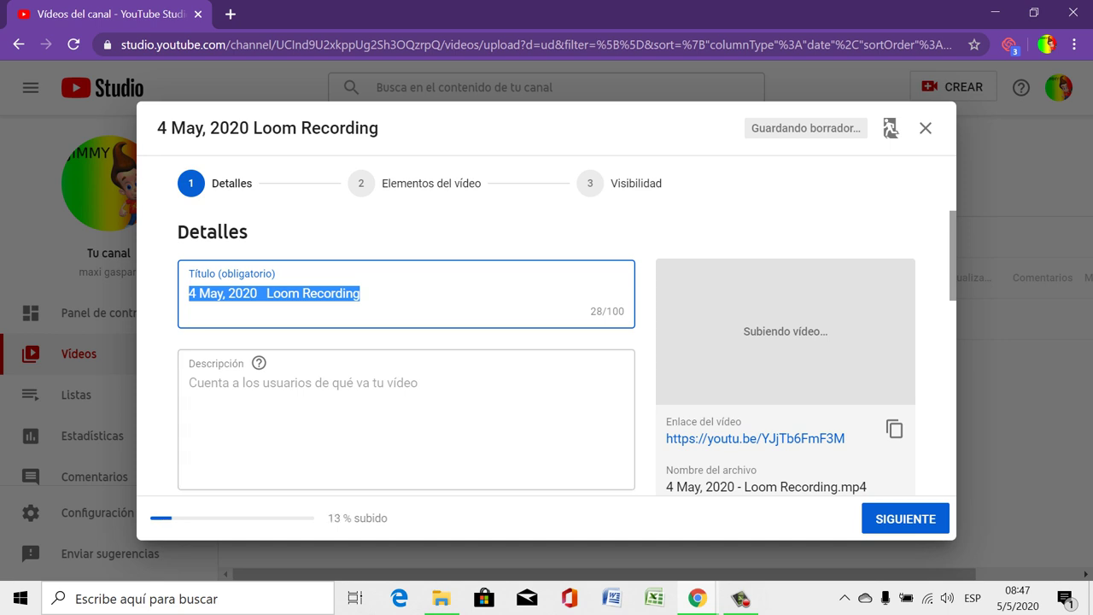
Step: Replace the video's title with "REACCION AL JUEGO MORTAL KOMBAT 11"
text(REACCIO)
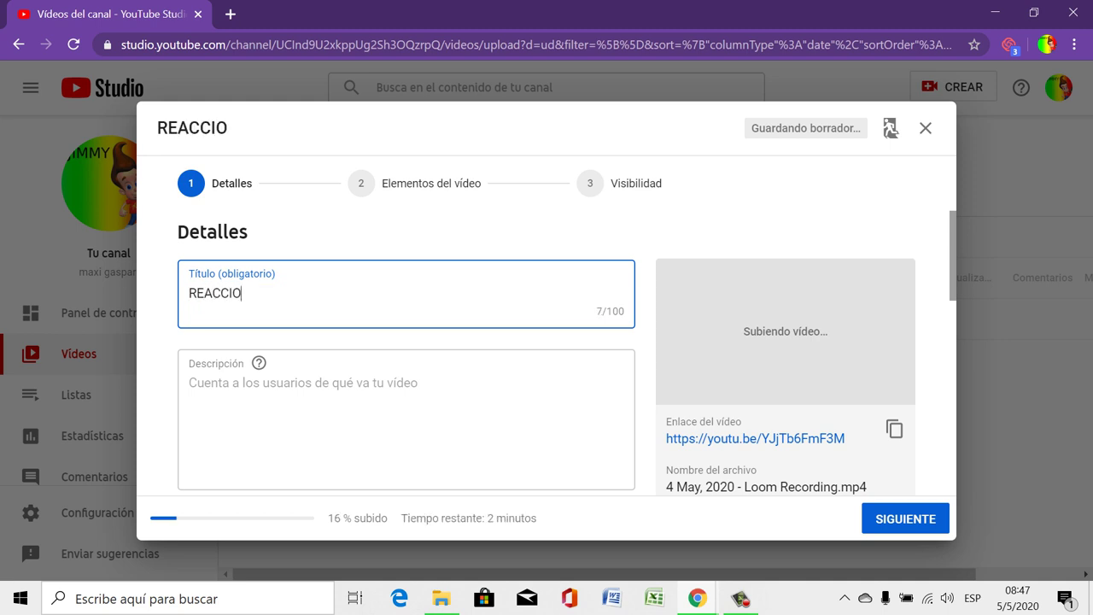
text(N AL JJU)
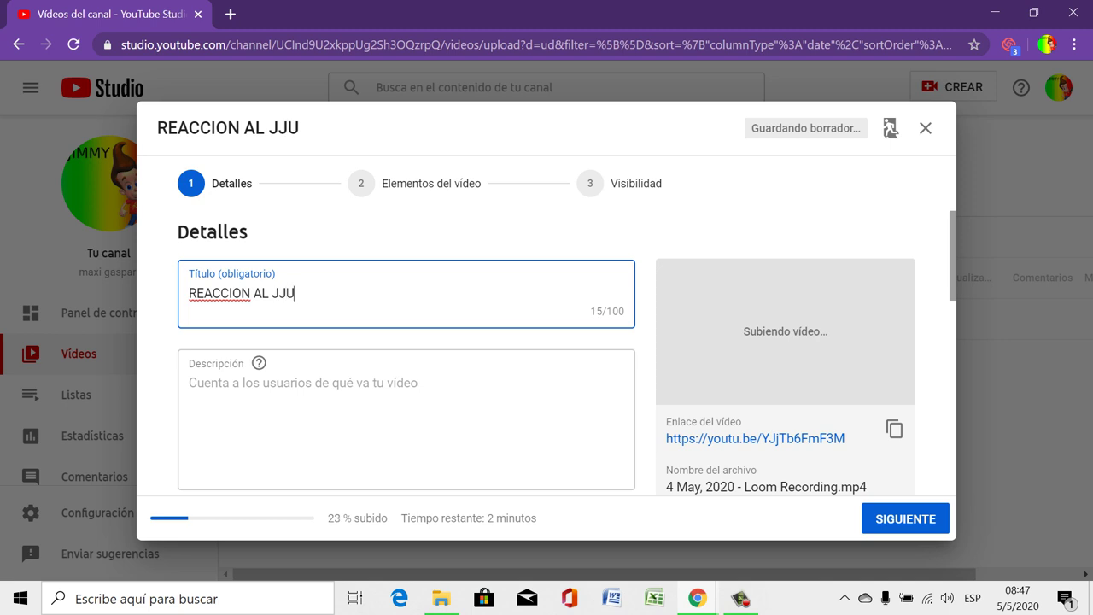
key(BackSpace)
key(BackSpace)
text(UR)
key(BackSpace)
text(EG)
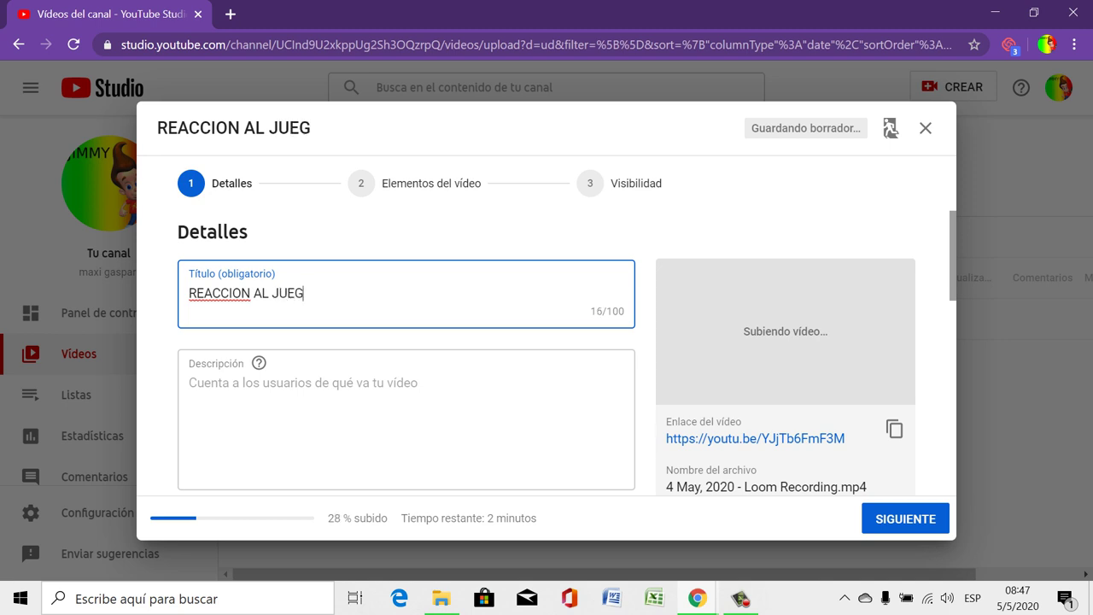
text(O MORTAL )
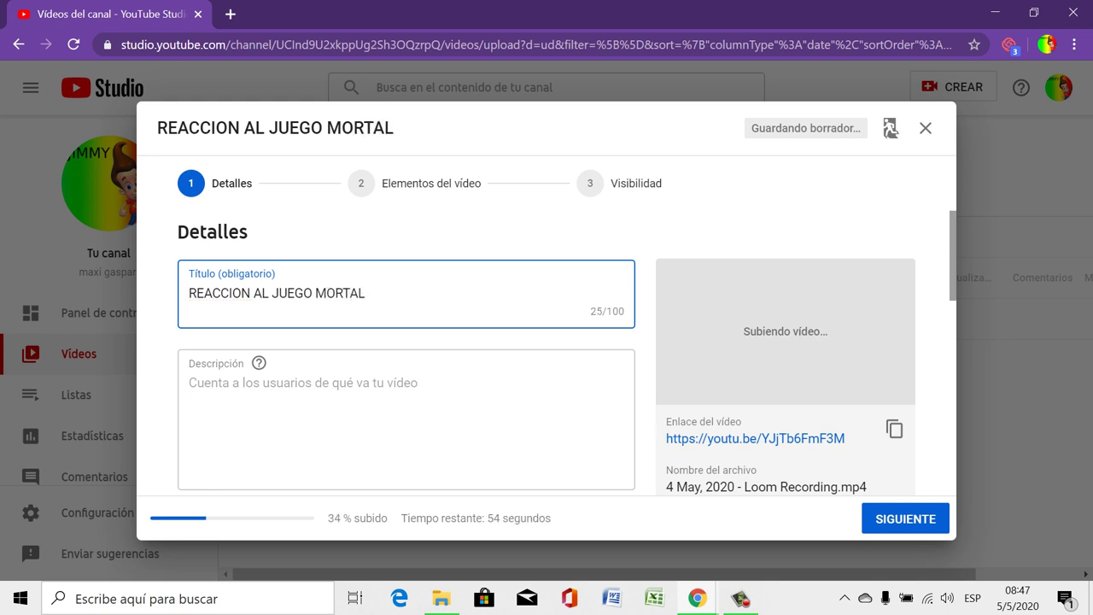
text(KOMBAR)
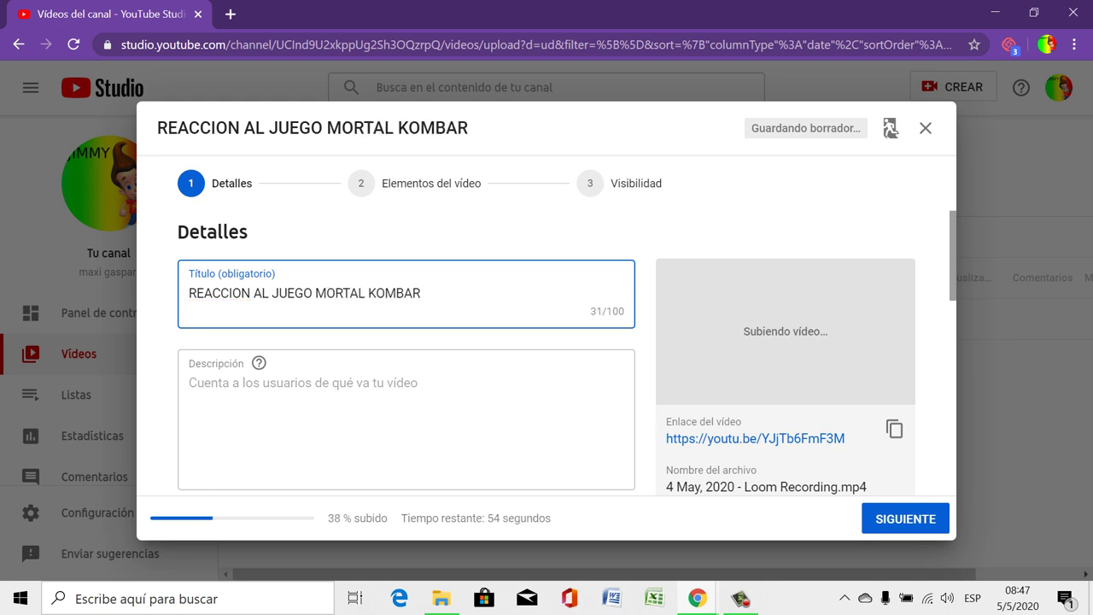
key(BackSpace)
text(T 11)
Step: Set the video's audience to "No, no es contenido creado para niños"
scroll(546, 359, down, 1)
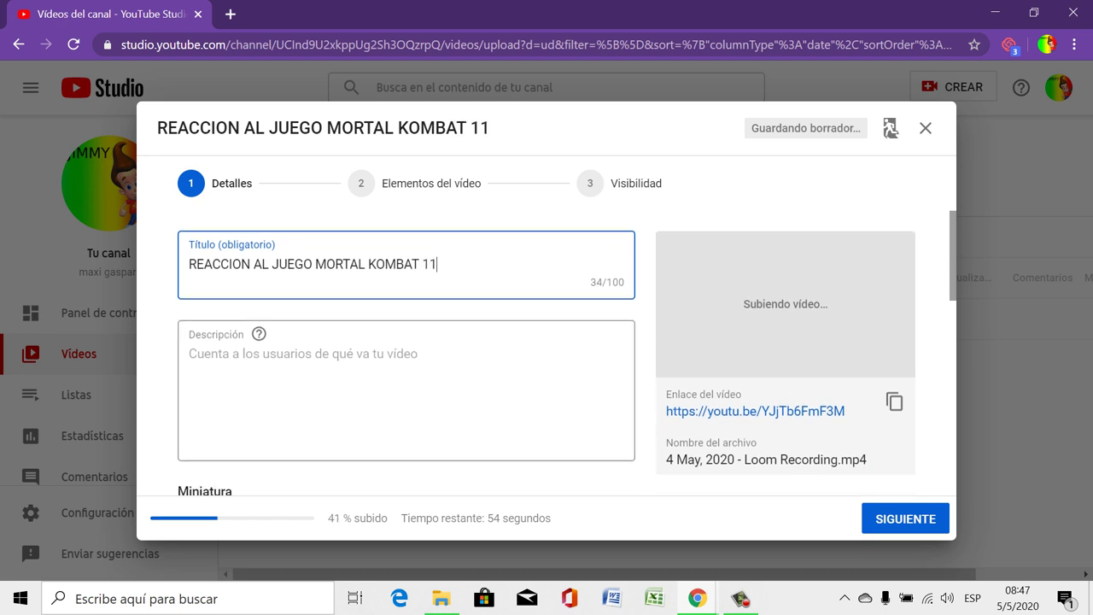
scroll(427, 359, down, 1)
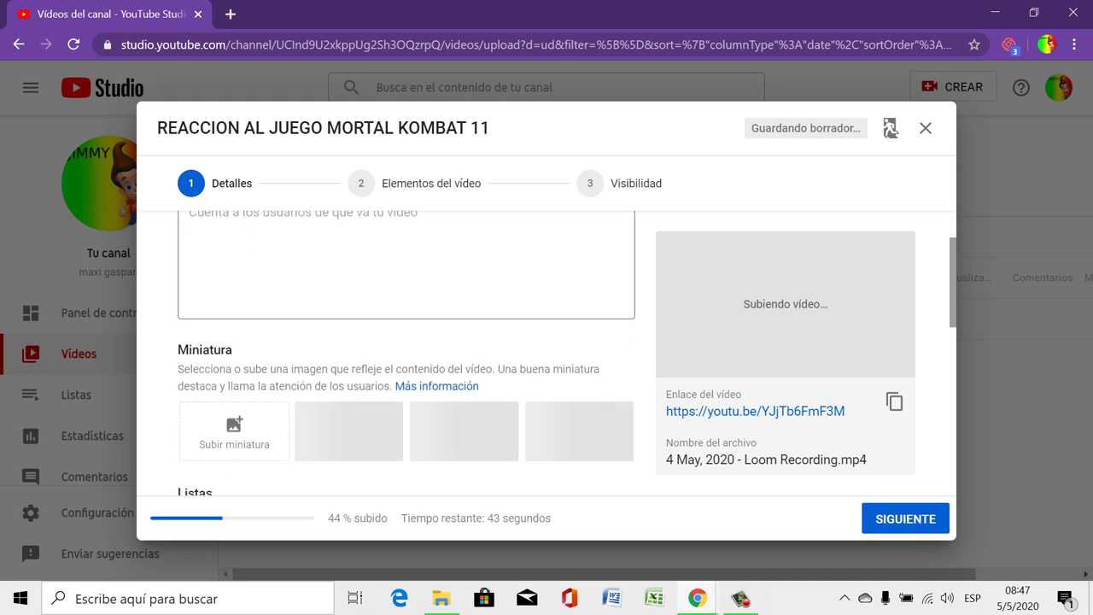
scroll(427, 359, down, 2)
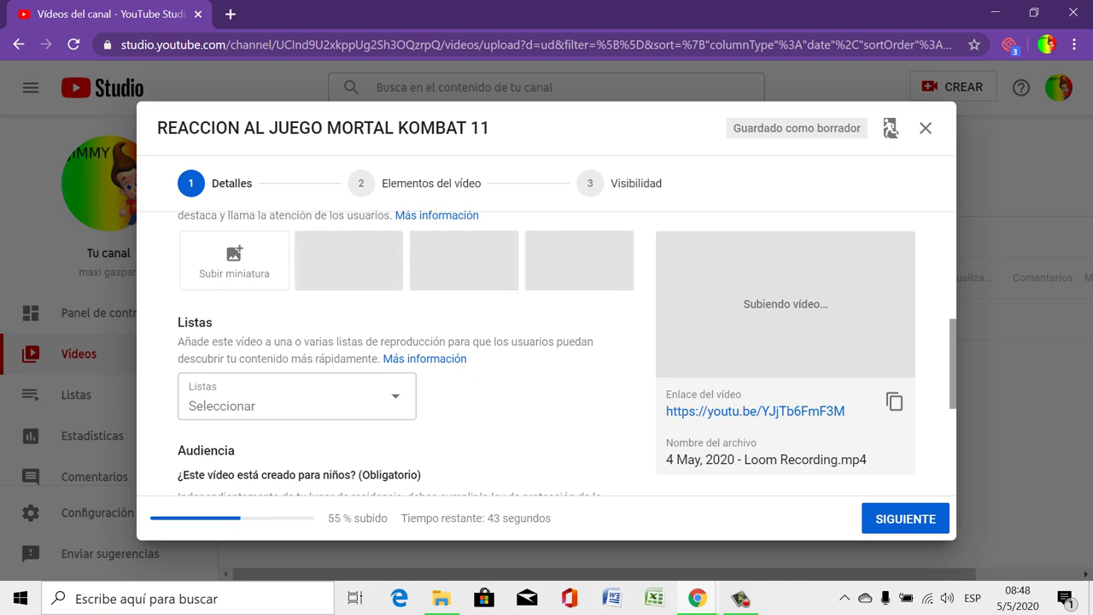
scroll(461, 291, down, 1)
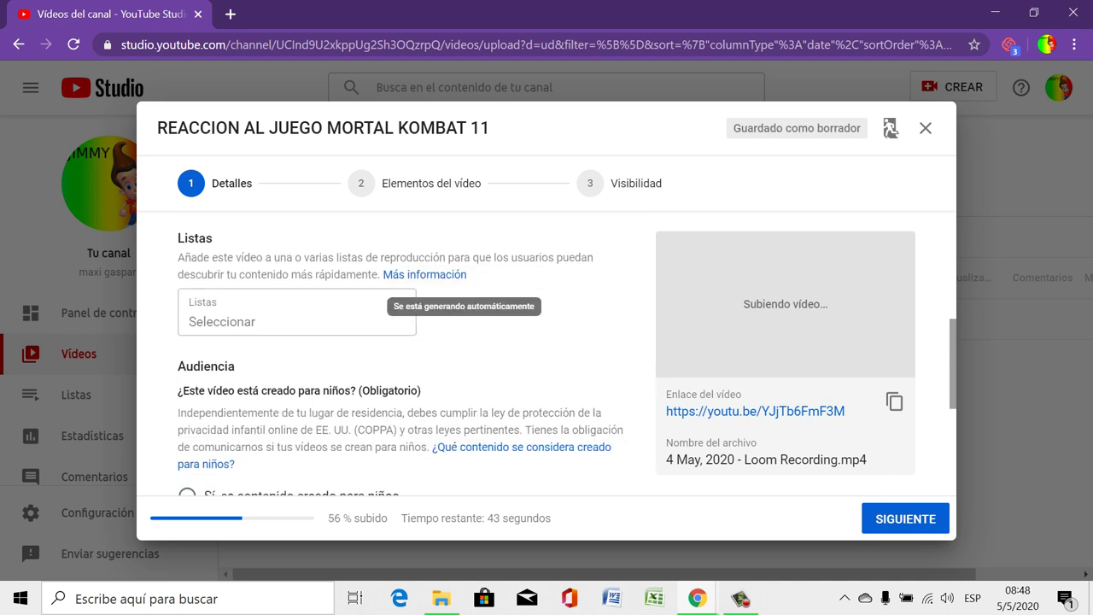
scroll(461, 307, down, 1)
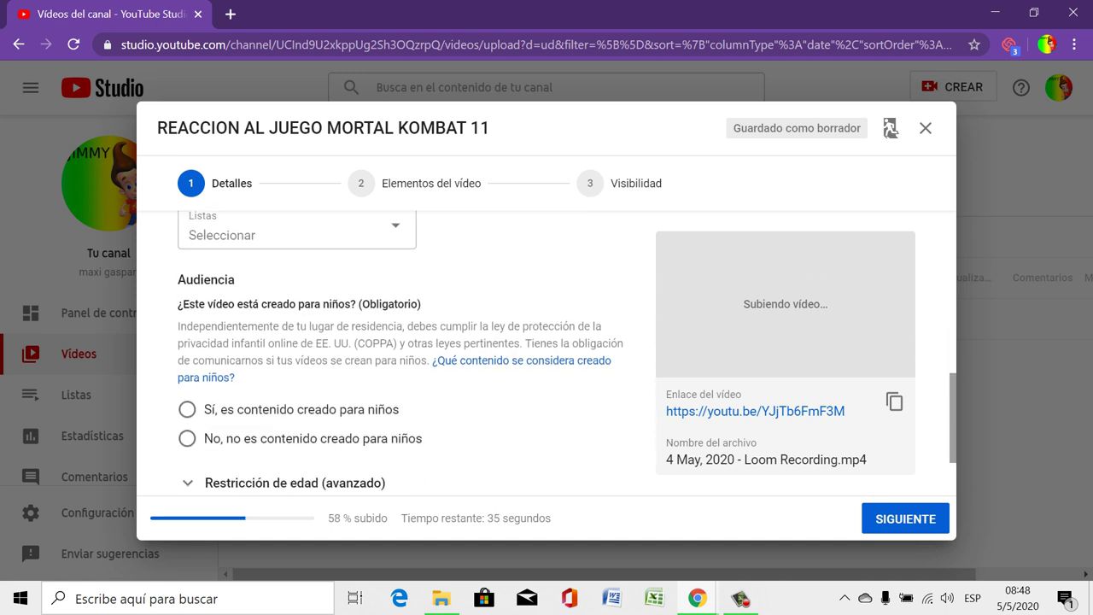
scroll(461, 350, down, 1)
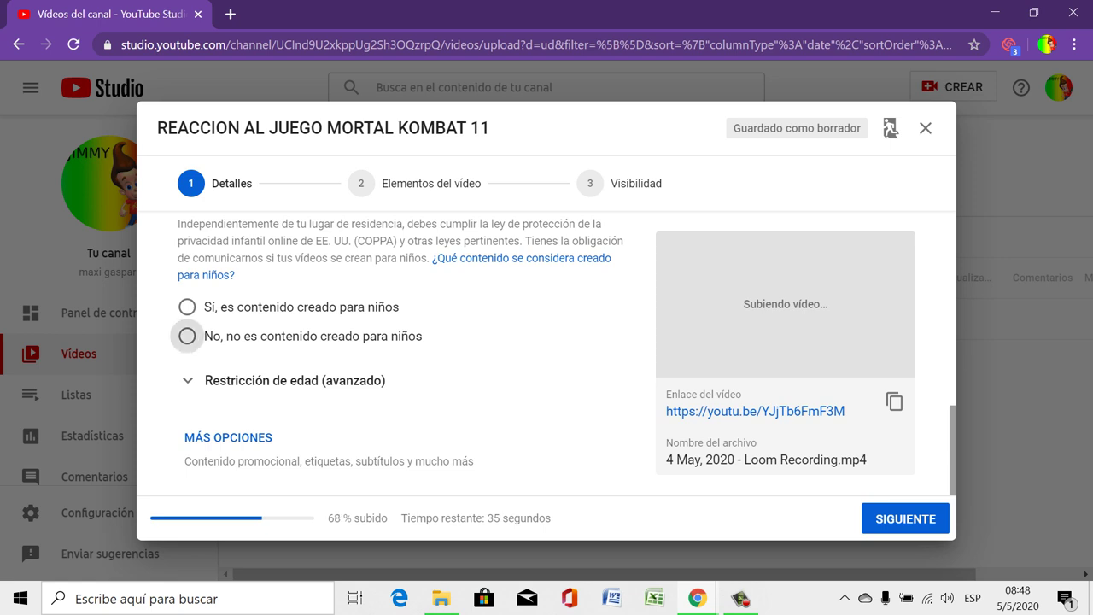
click(187, 335)
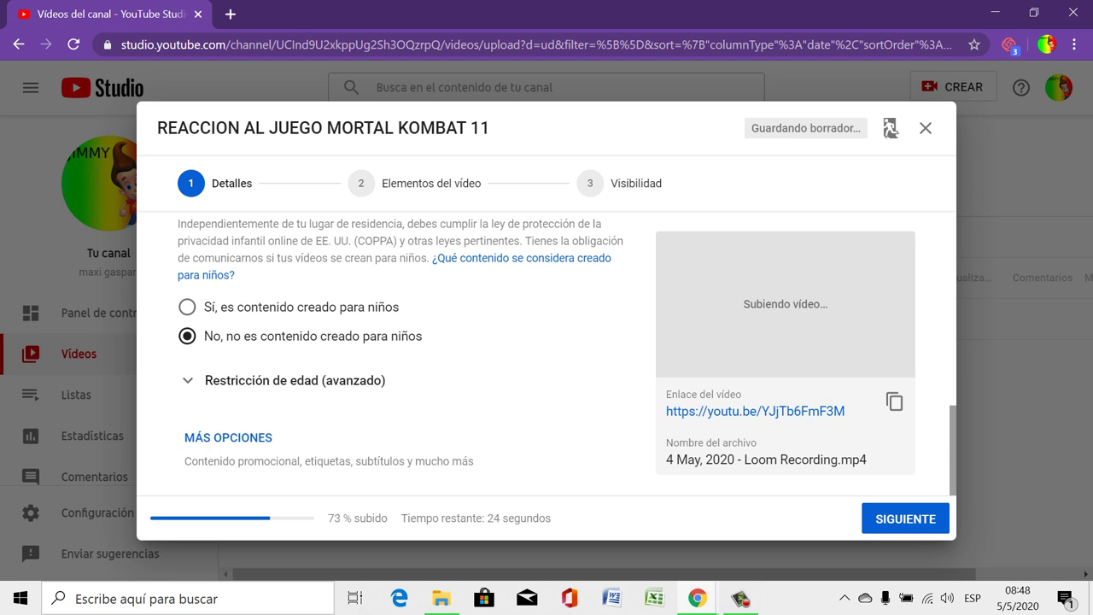
Step: Enter the video description "HOLA ACA LES DEJO MI VIDEO REACCION SALUDOS HASTA LA PROXIMA"
scroll(401, 350, up, 10)
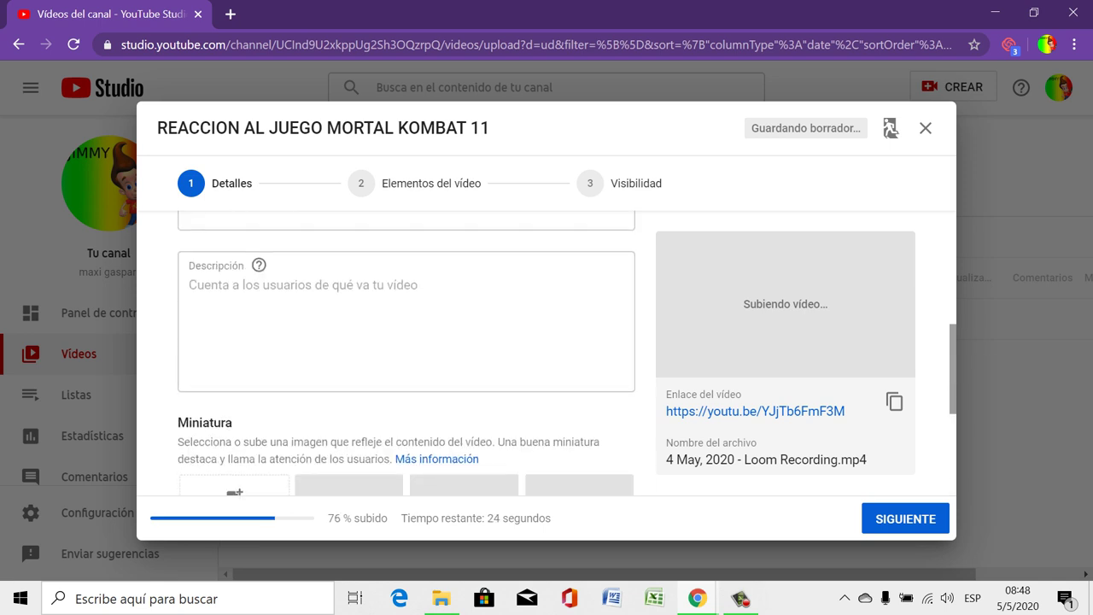
scroll(406, 352, up, 3)
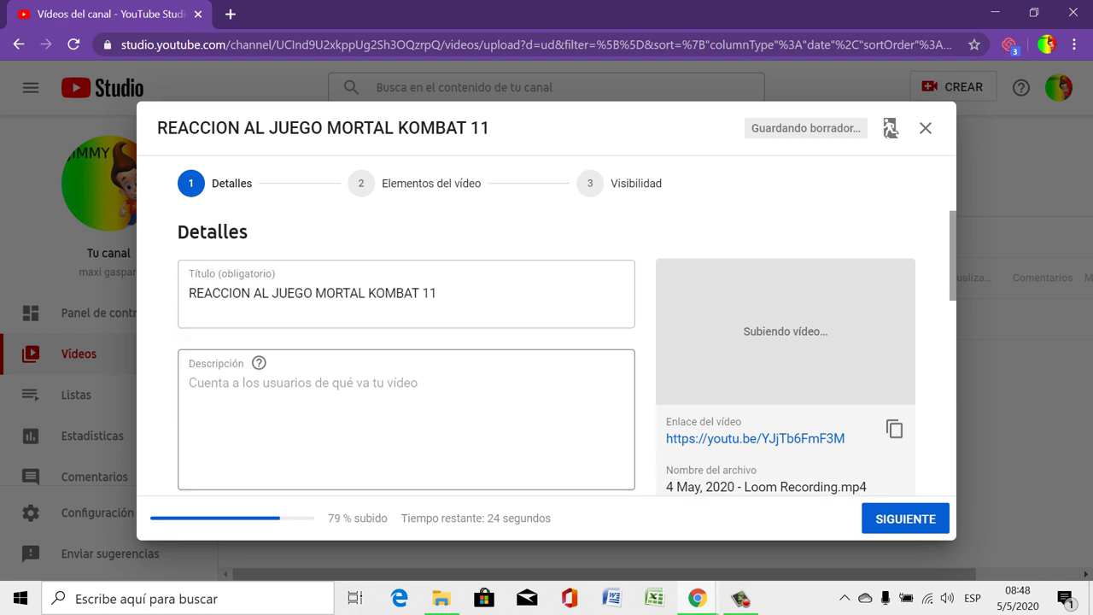
click(190, 382)
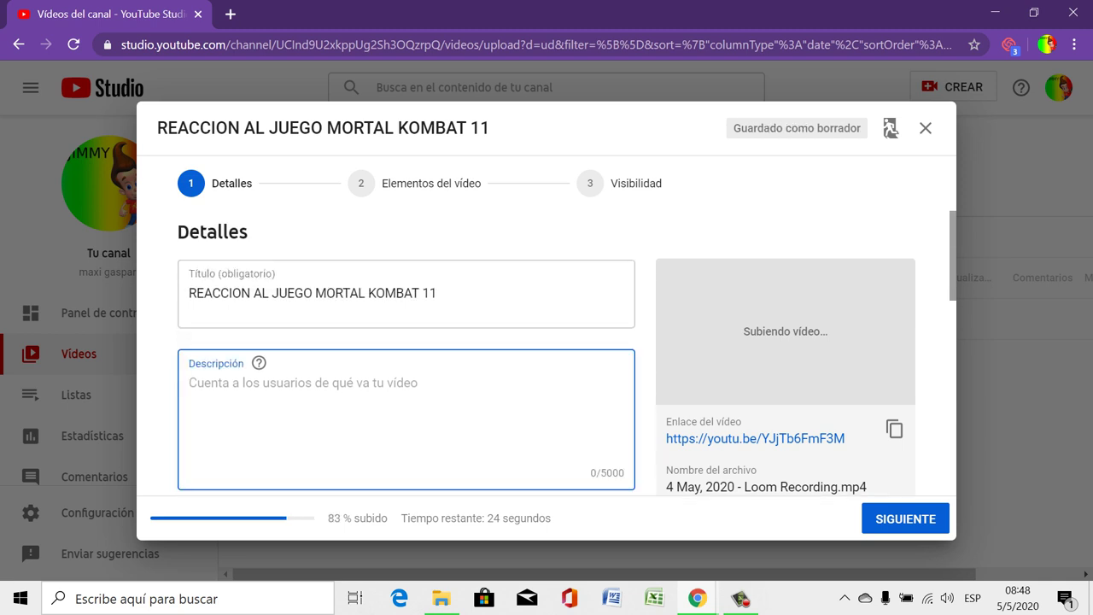
text(HOLA A)
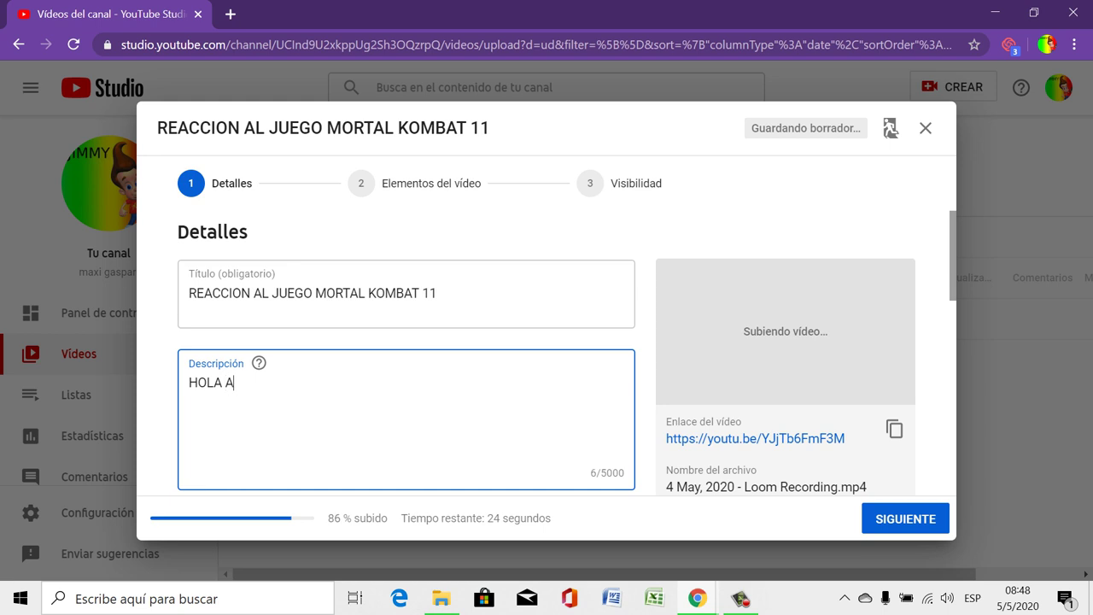
text(CA LES DEJO MI )
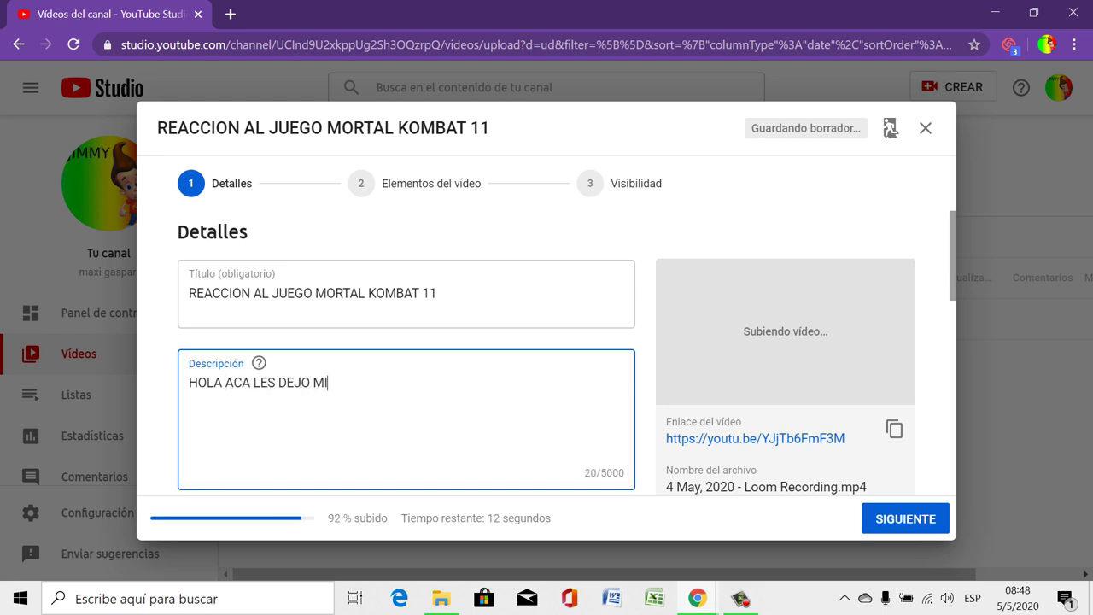
text(VIDEO REACC)
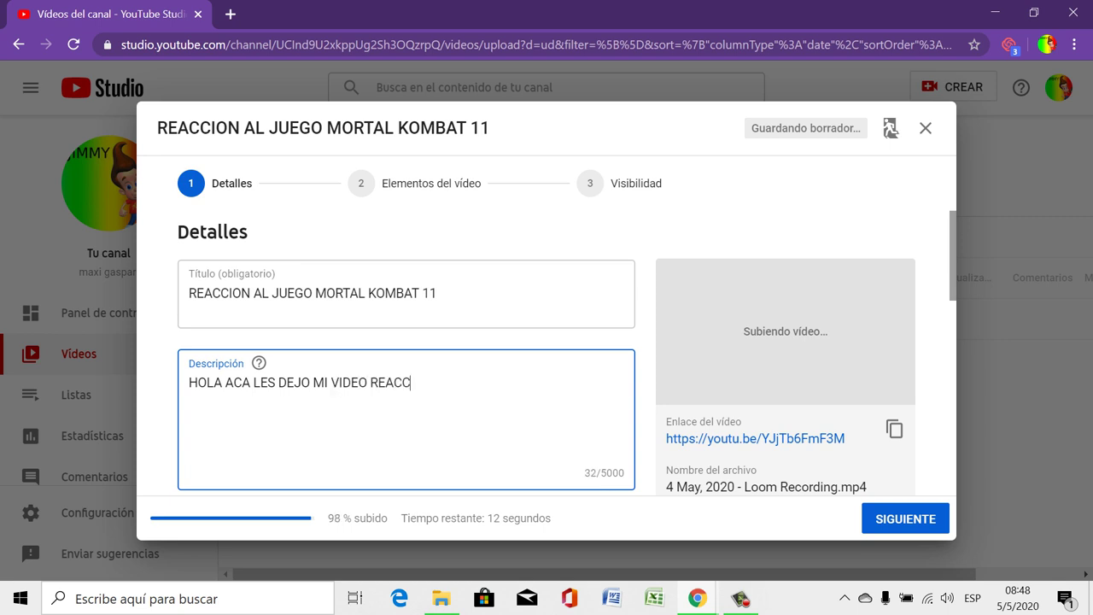
text(ION SALUDOS HAST)
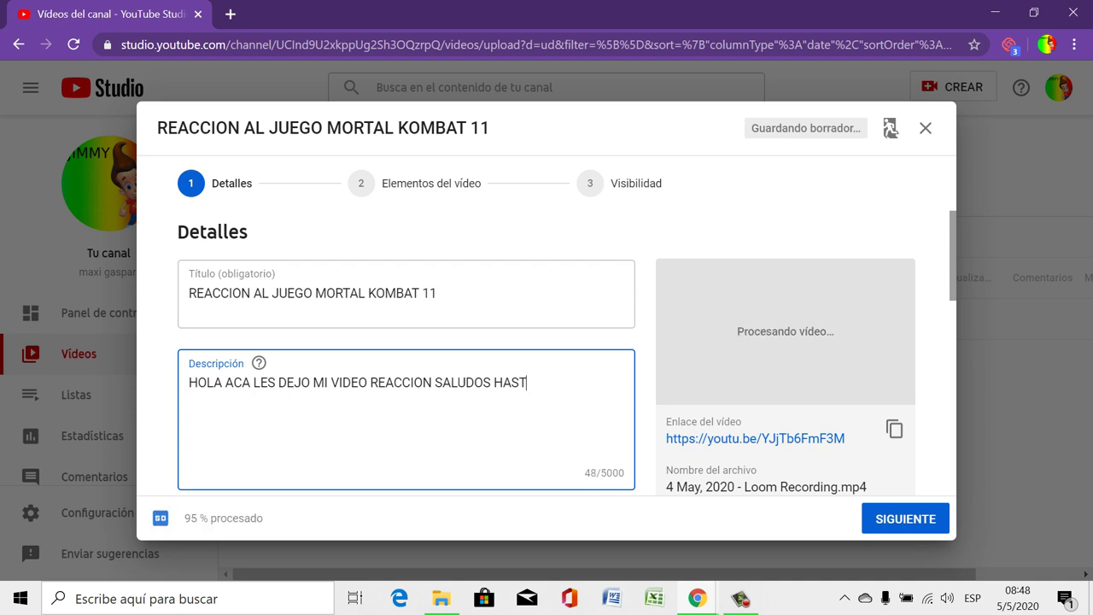
text(A LA PROXIMA)
Step: Proceed through the video elements stage without adding any and choose Público as the video's visibility
scroll(406, 352, down, 5)
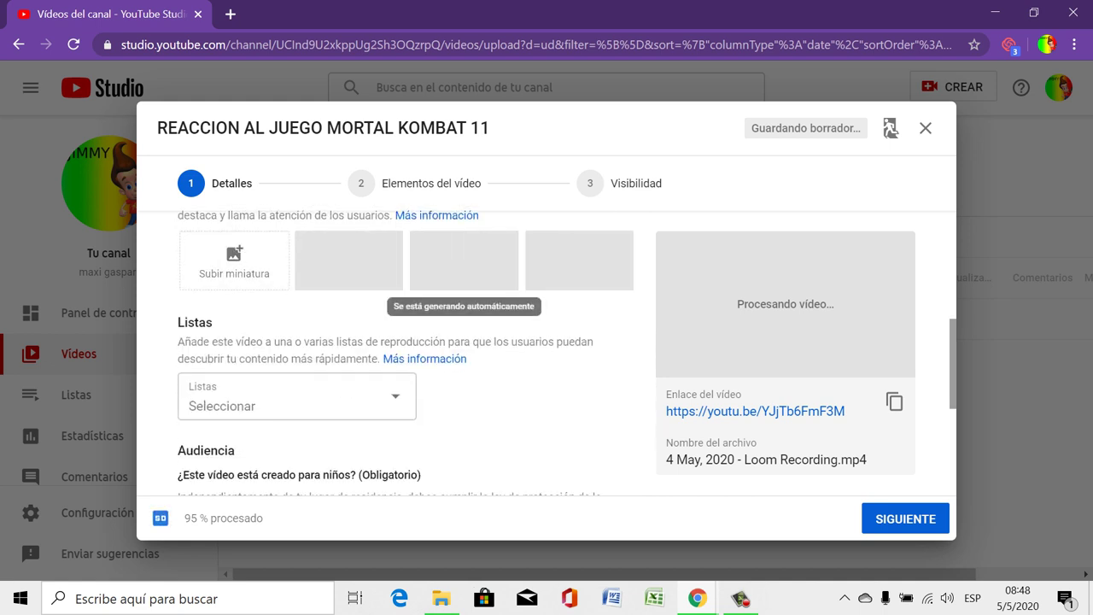
scroll(407, 352, down, 2)
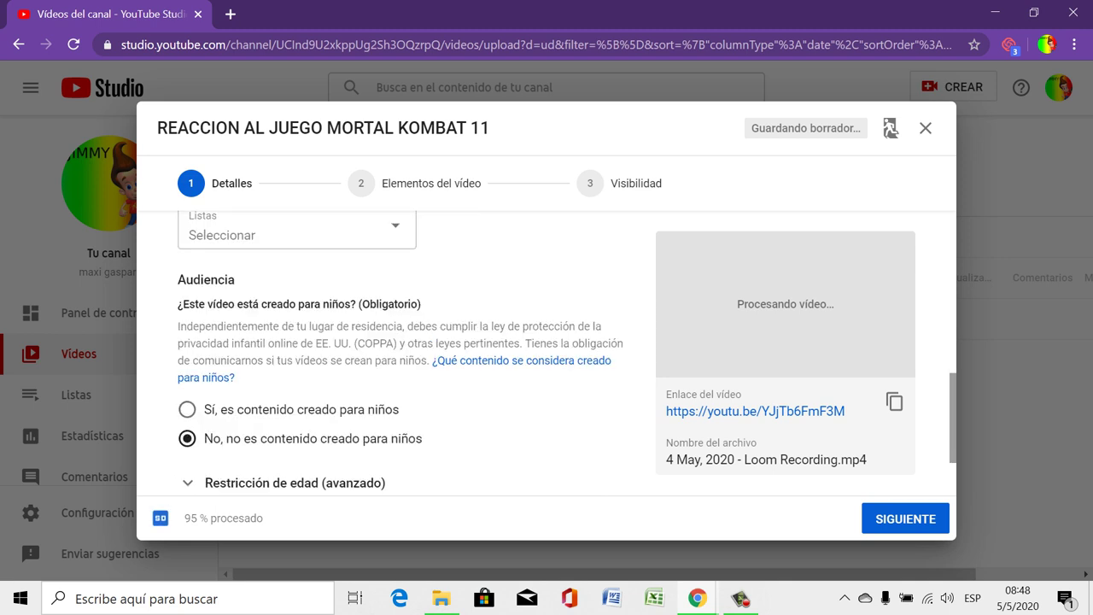
scroll(406, 353, up, 2)
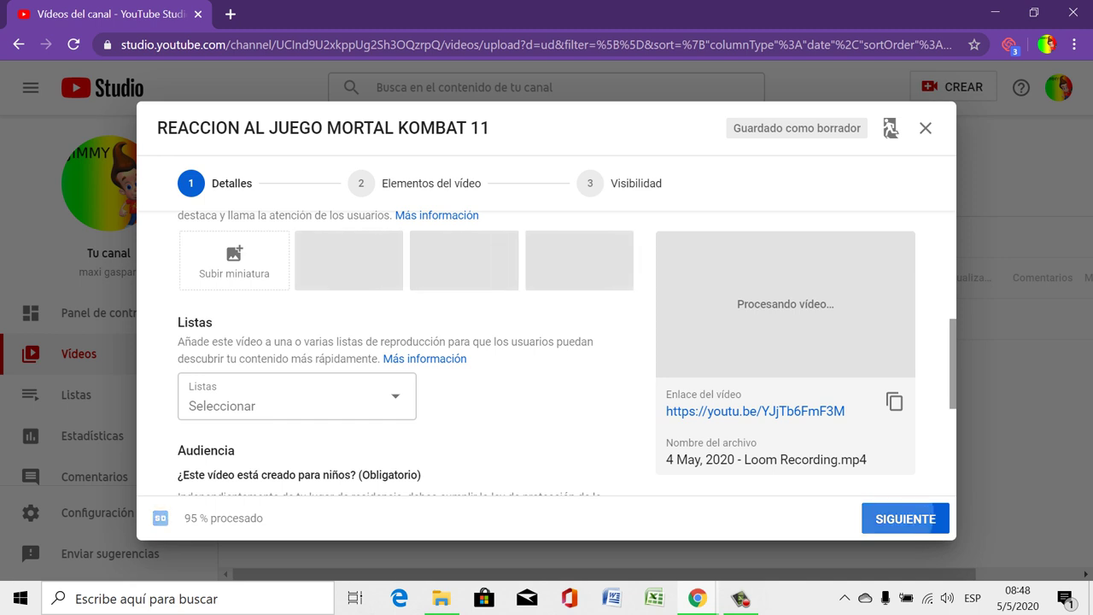
click(905, 518)
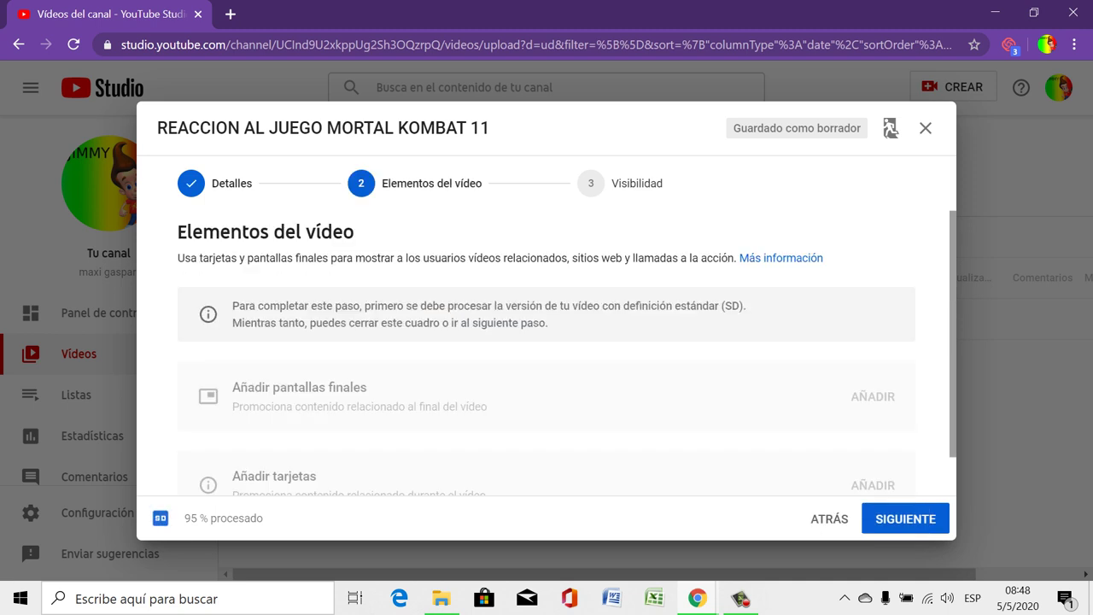
scroll(546, 356, down, 1)
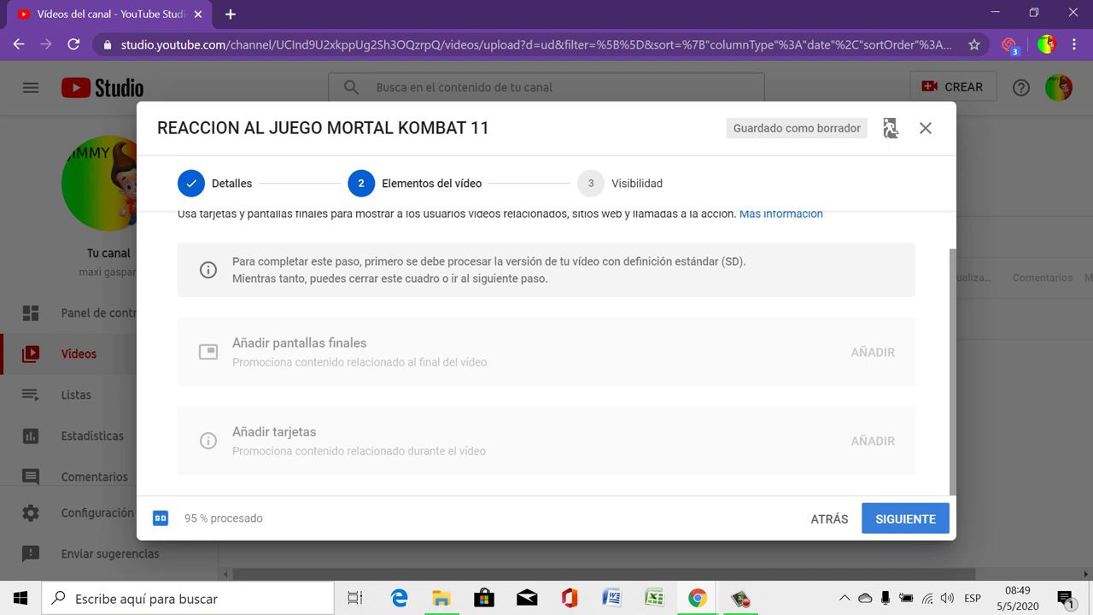
click(905, 518)
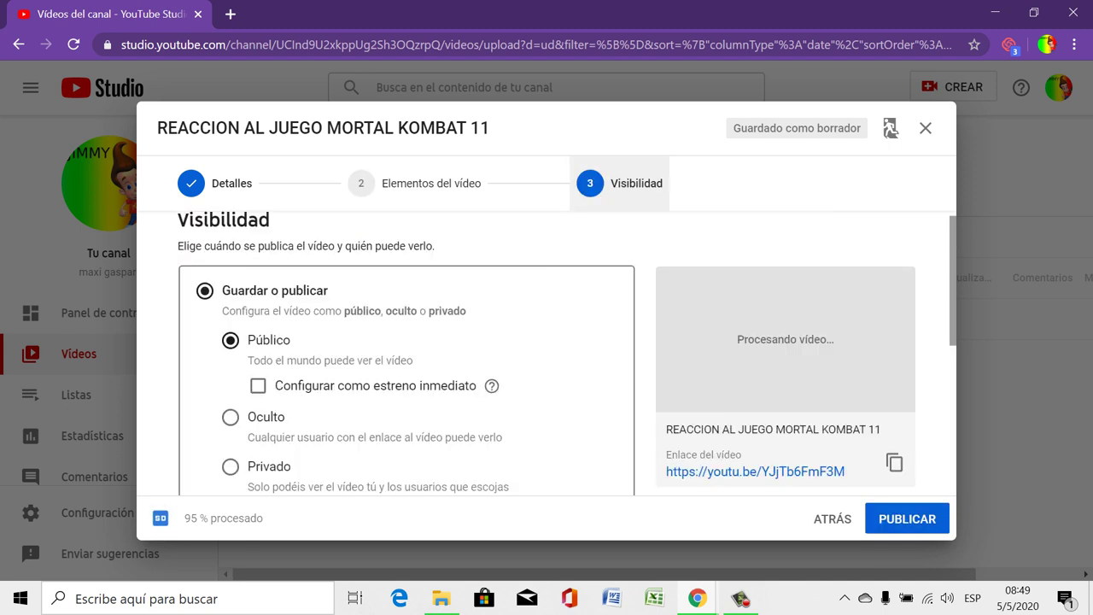
click(230, 339)
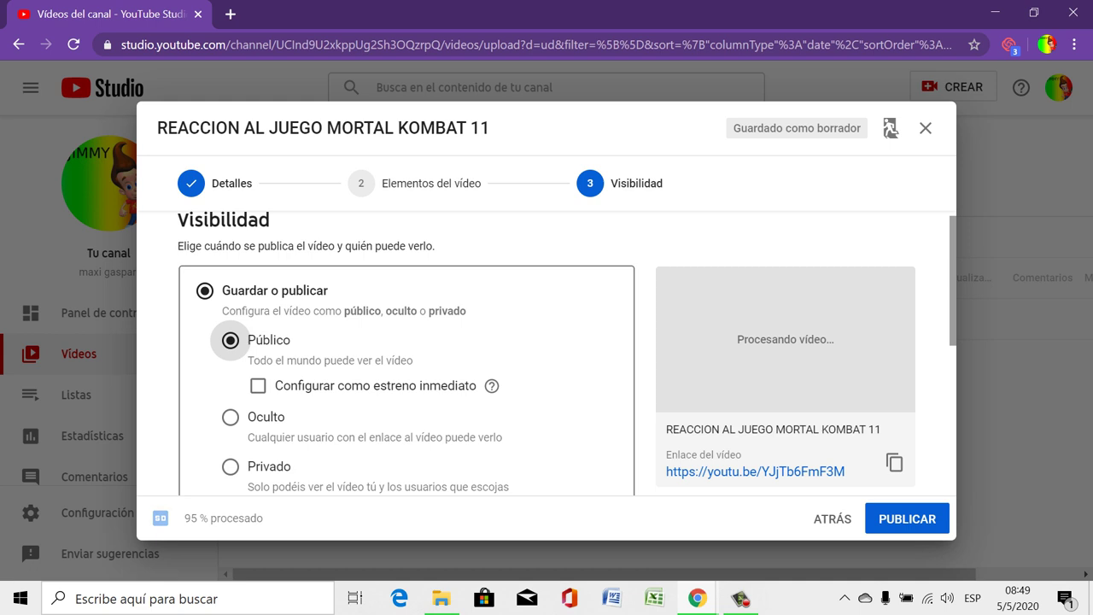
scroll(546, 350, down, 1)
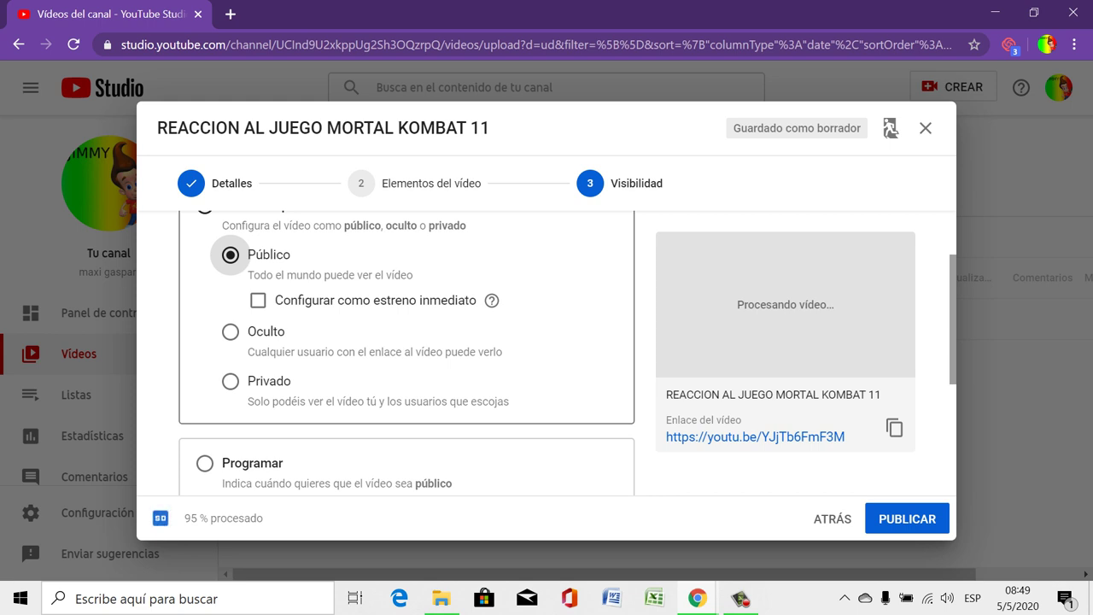
click(230, 332)
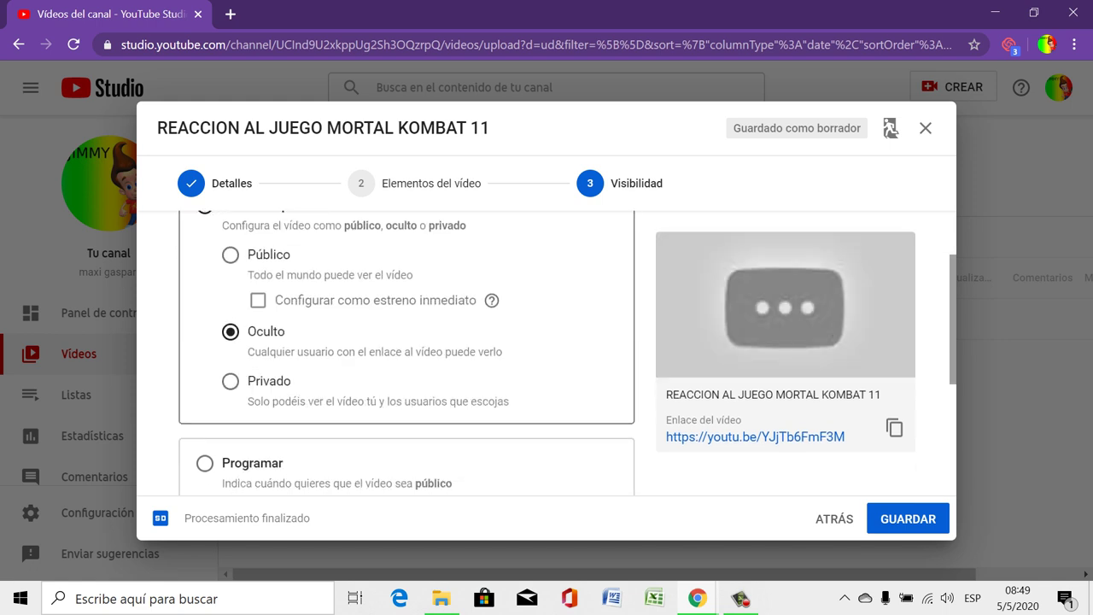
click(230, 254)
Step: Choose Programar as the video's publication option and set the scheduled date to 5 may. 2020
scroll(407, 355, down, 4)
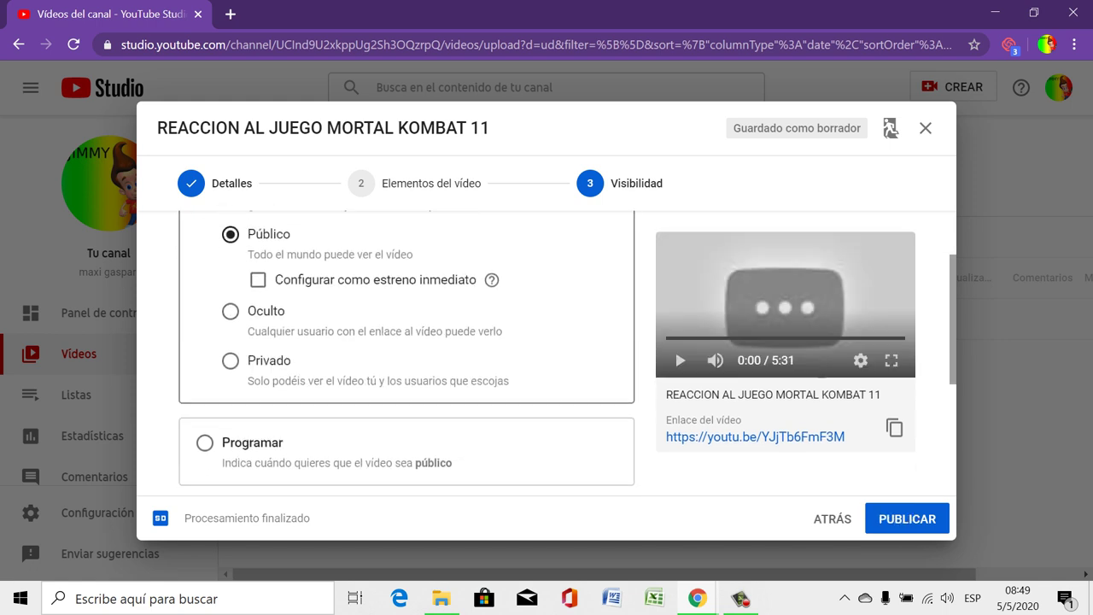
scroll(407, 347, up, 2)
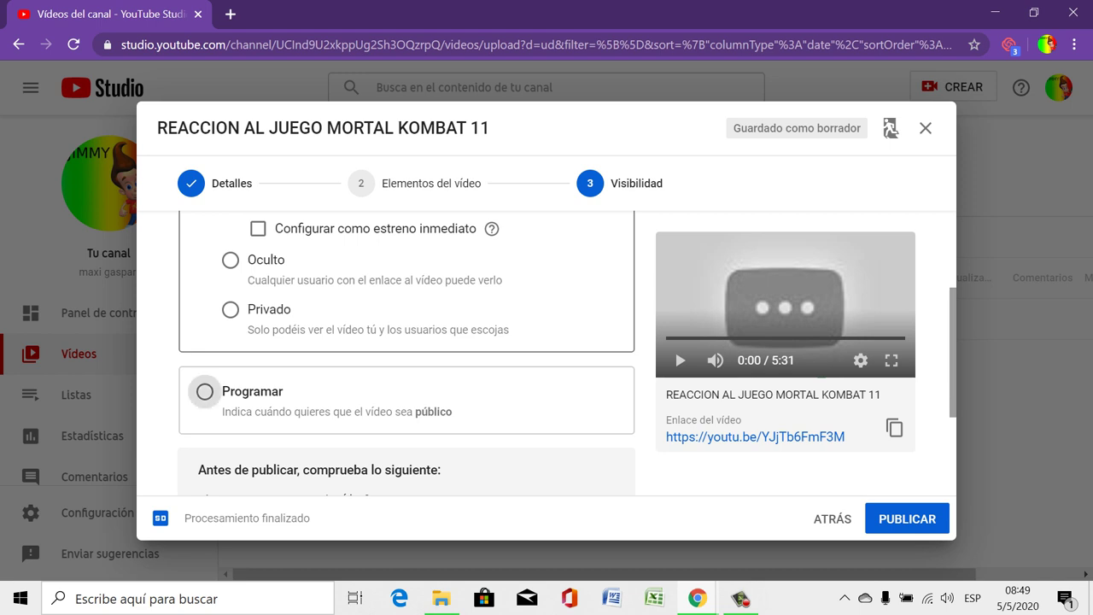
click(205, 391)
scroll(205, 391, down, 2)
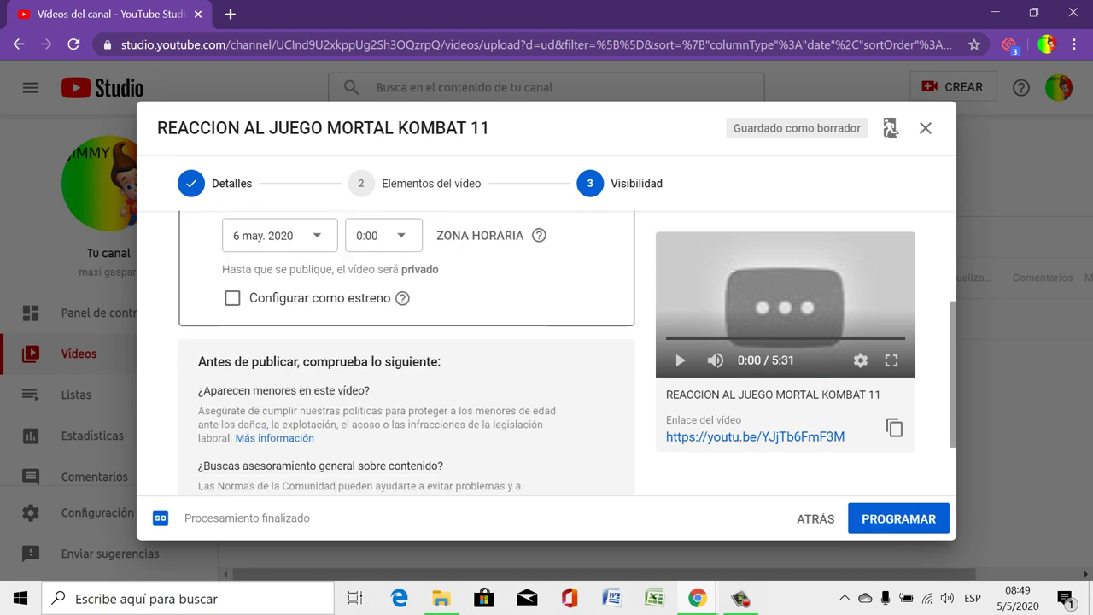
scroll(407, 352, up, 2)
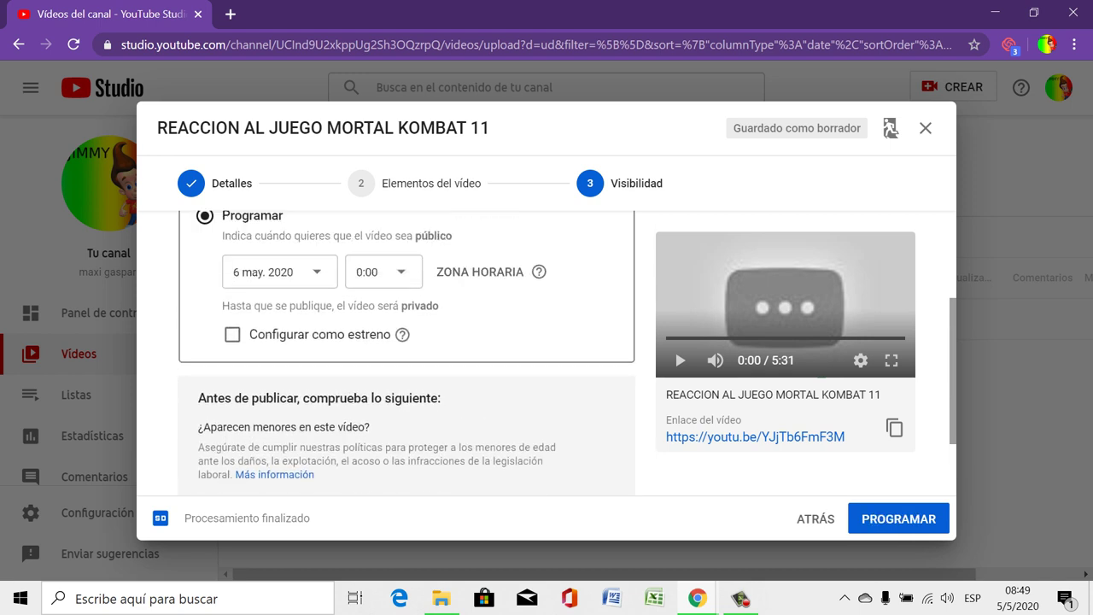
click(282, 271)
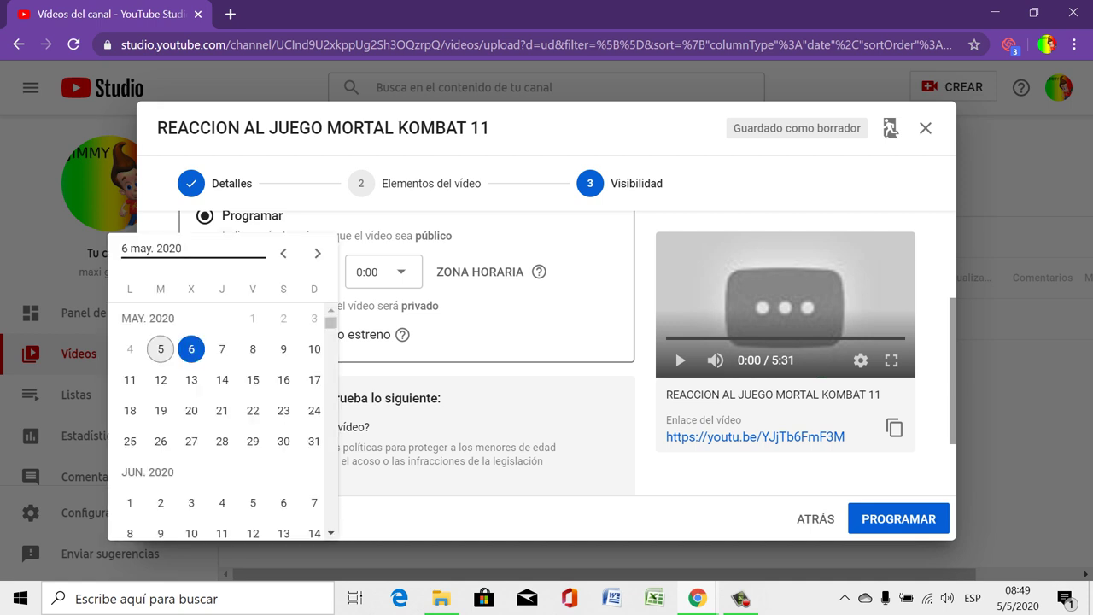
click(161, 348)
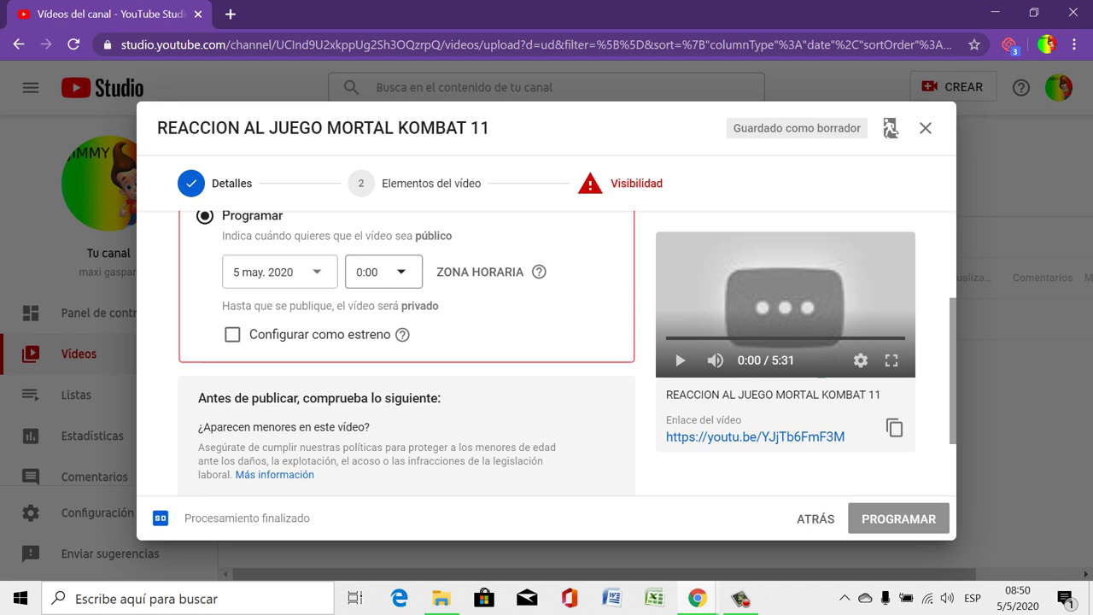
Step: Set the video's scheduled publication time to 12:30
click(367, 271)
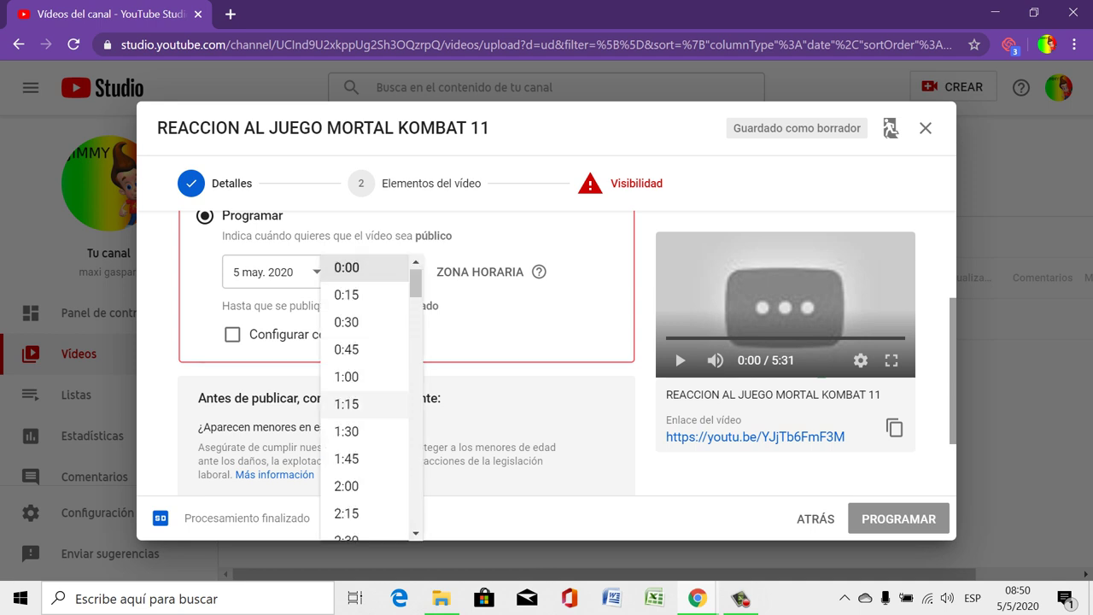
scroll(367, 400, down, 17)
scroll(367, 401, up, 2)
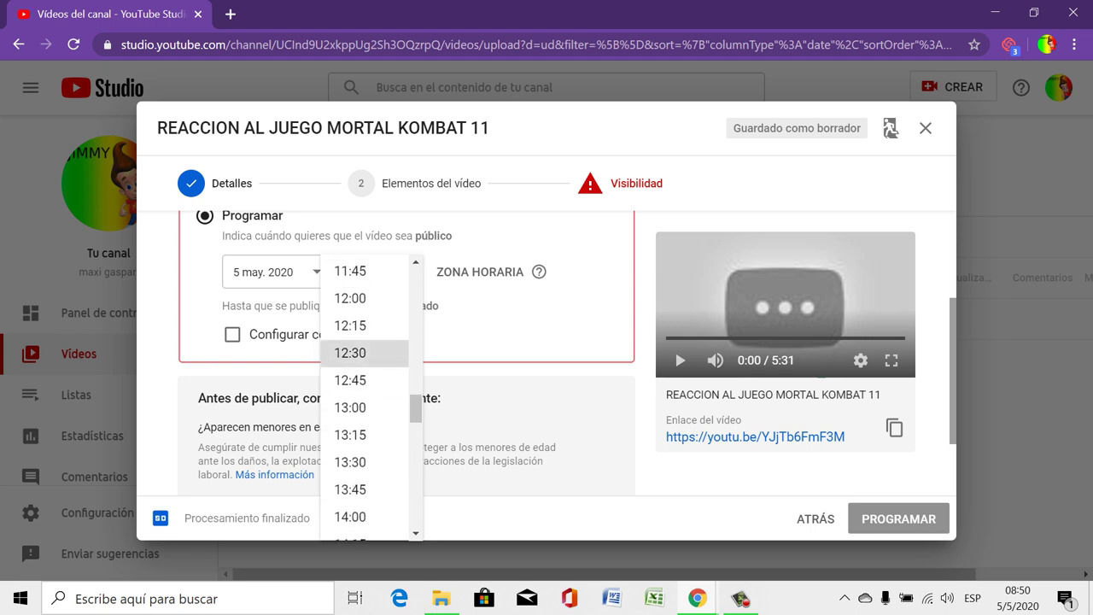
click(358, 353)
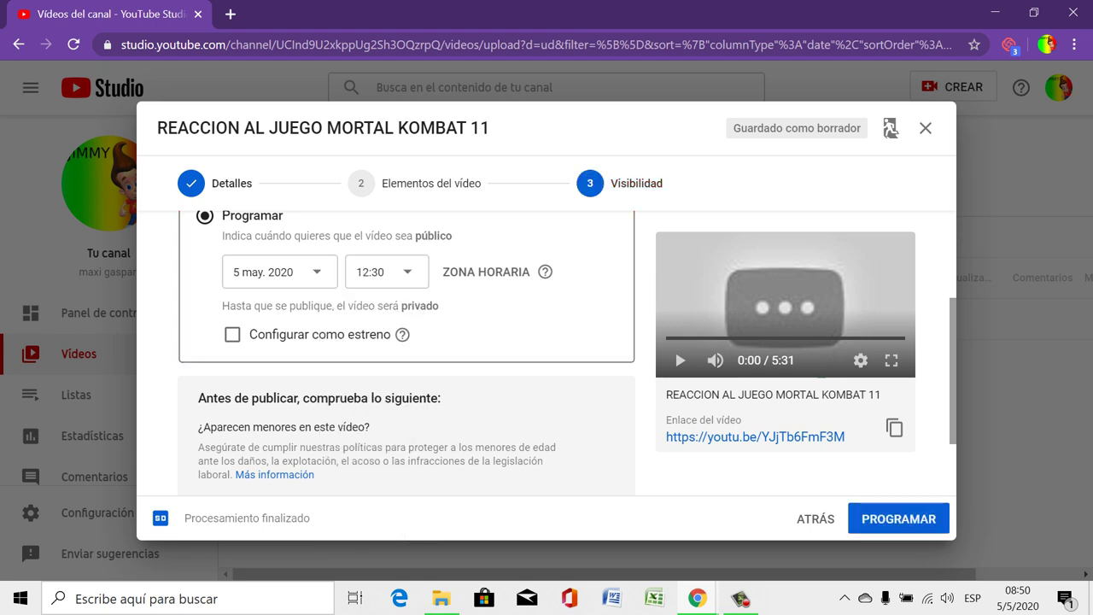
Step: Configure the scheduled video as a premiere (estreno), then submit the scheduling and close the confirmation dialog
click(232, 334)
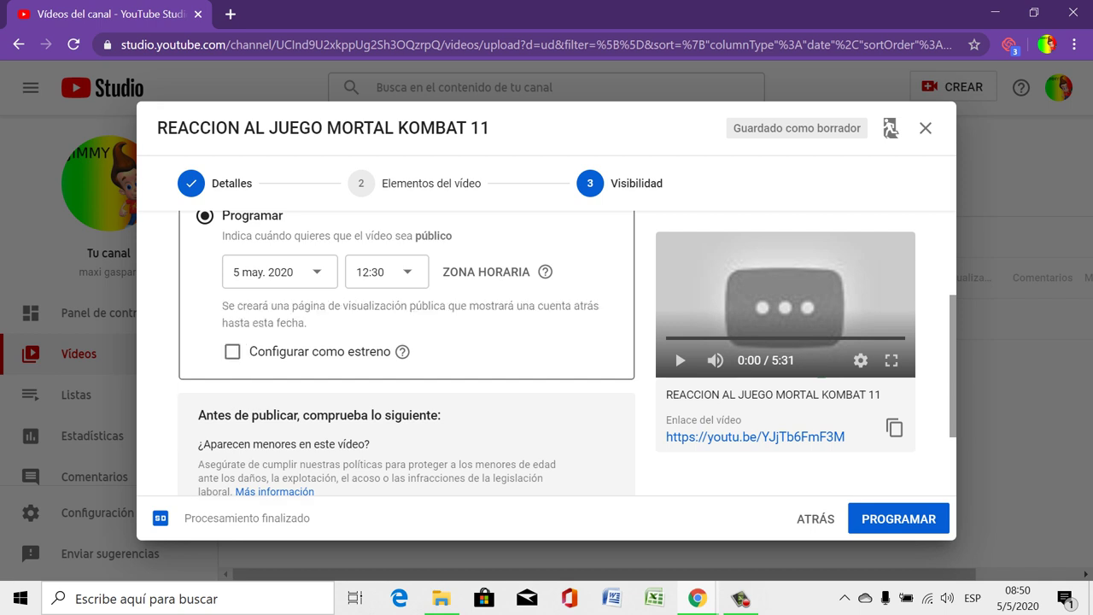
scroll(407, 353, down, 1)
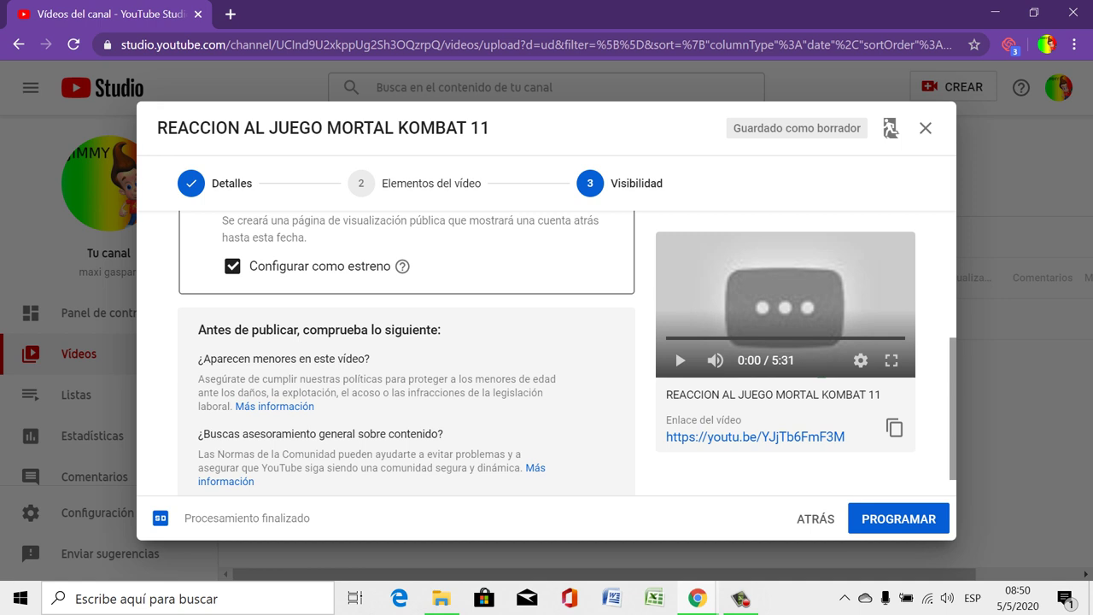
click(898, 518)
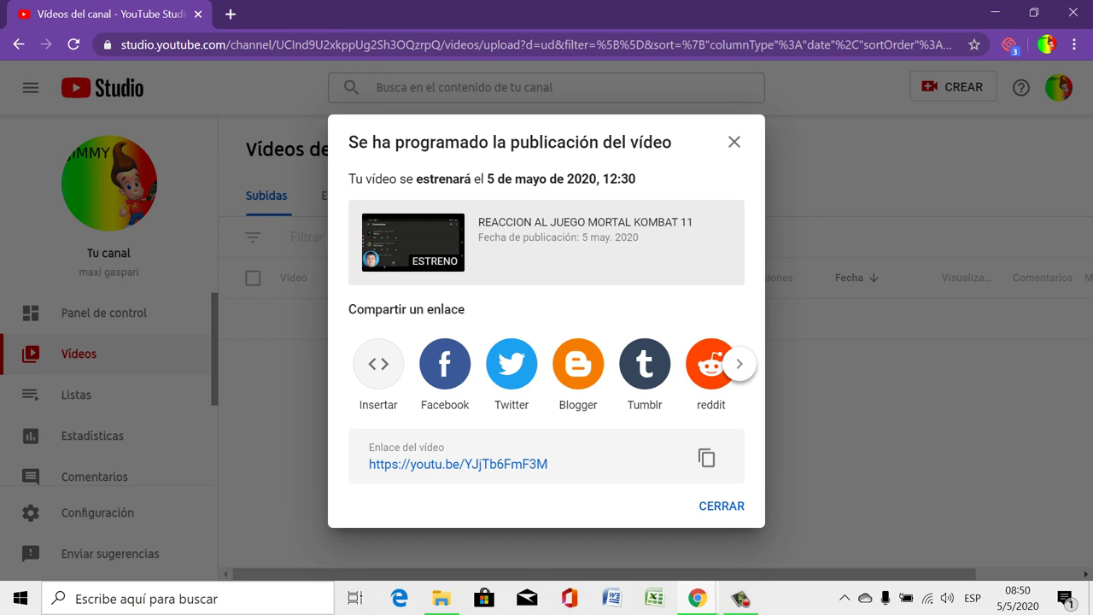
click(716, 505)
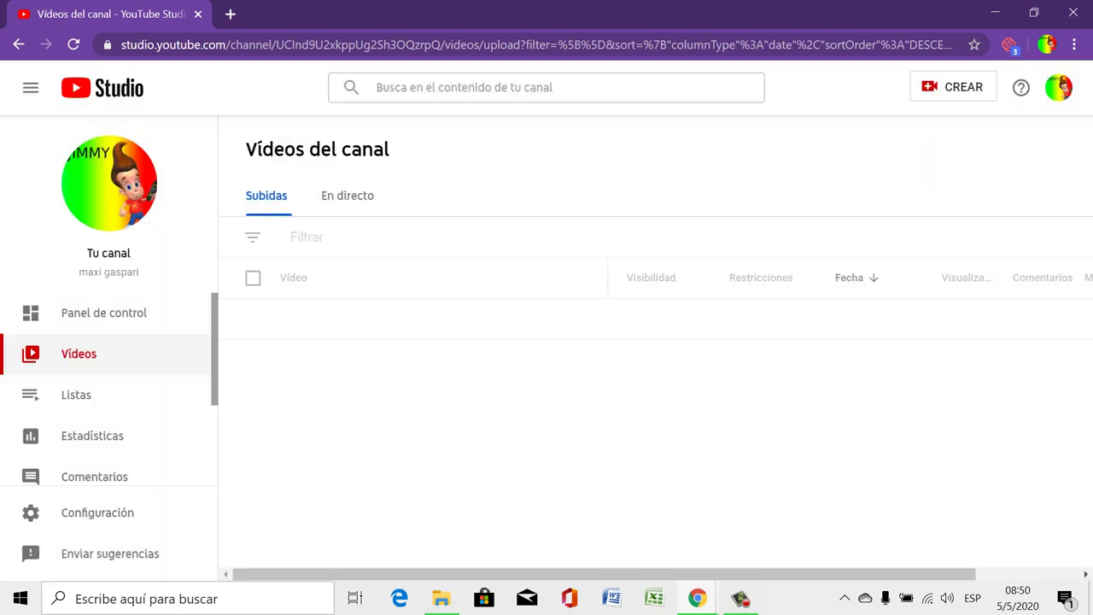